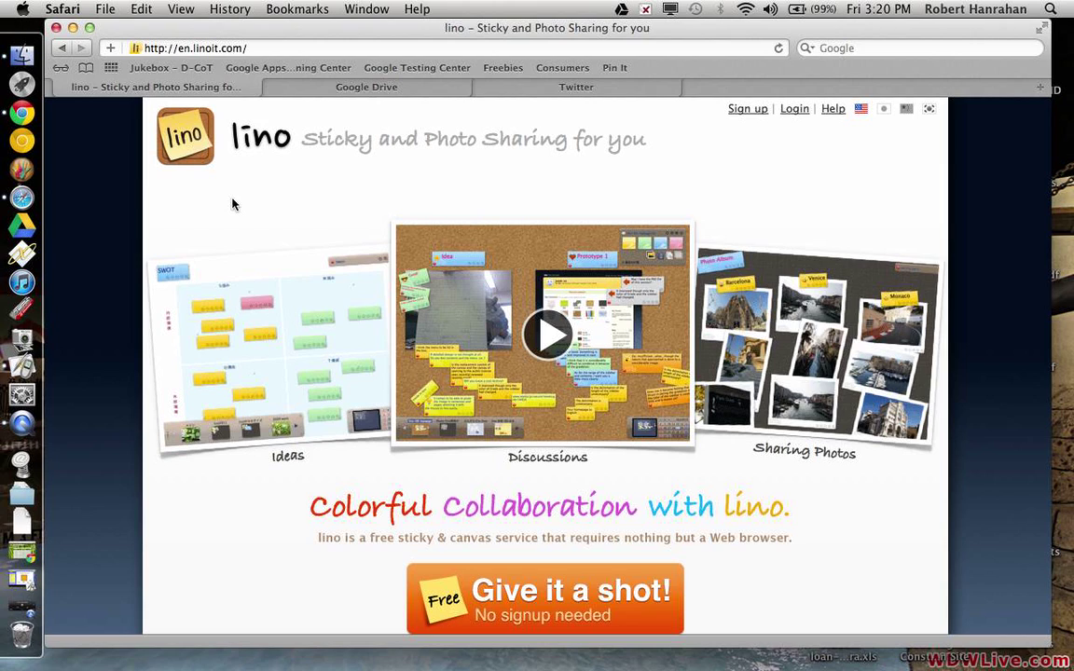
Check the lino, Google Drive and Twitter tabs in Safari, then minimize the lino window.
left_click(248, 47)
left_click_drag(247, 48, 102, 45)
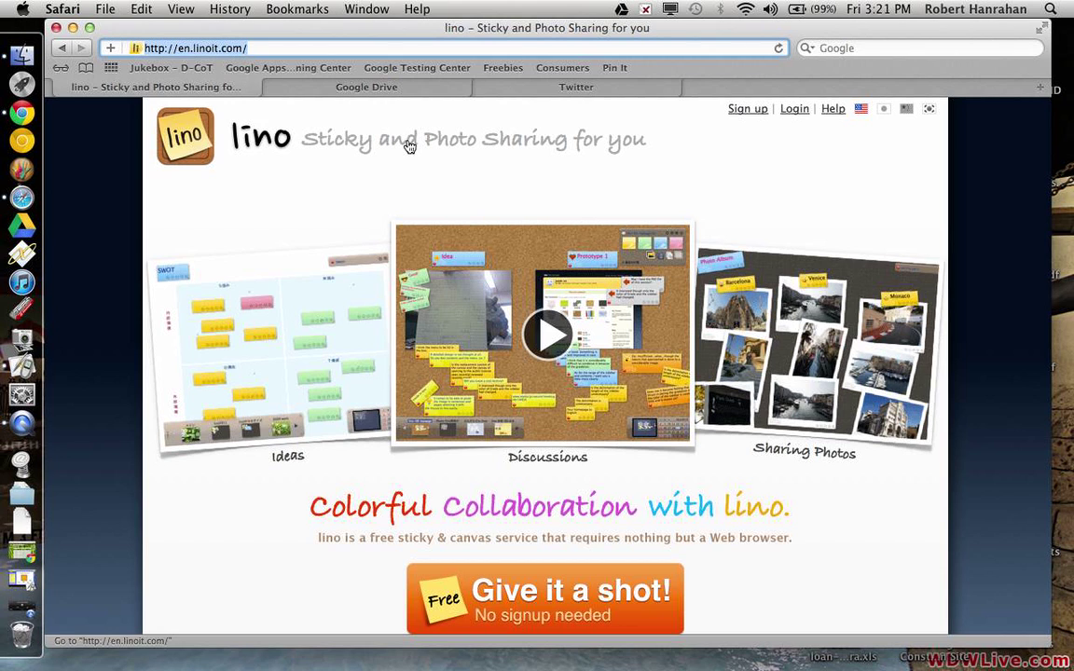
left_click(346, 90)
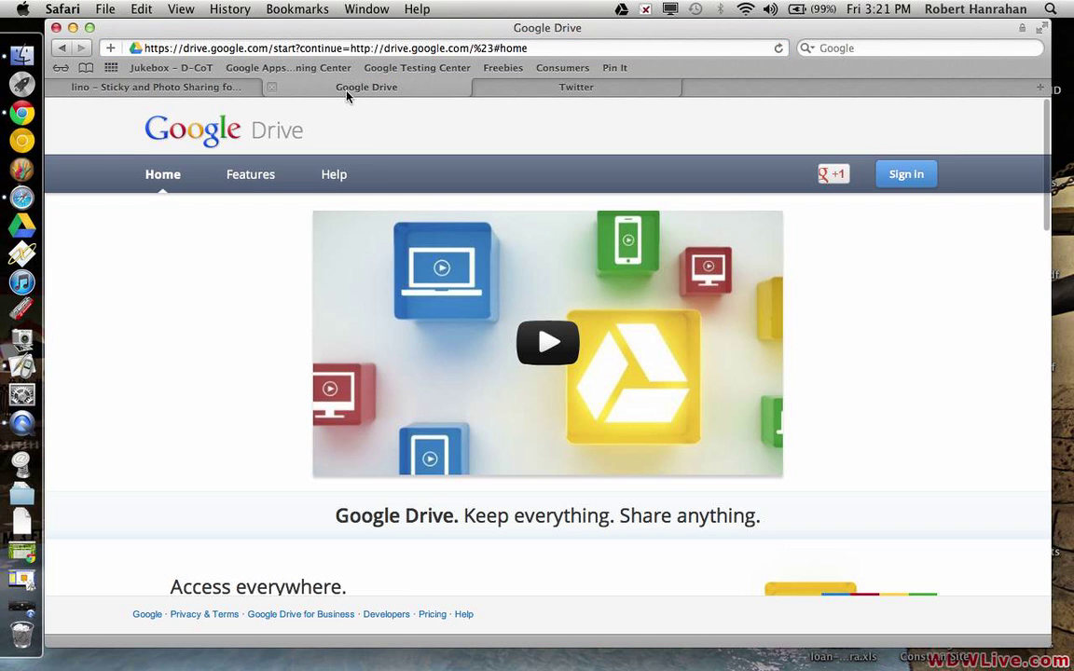
left_click(540, 91)
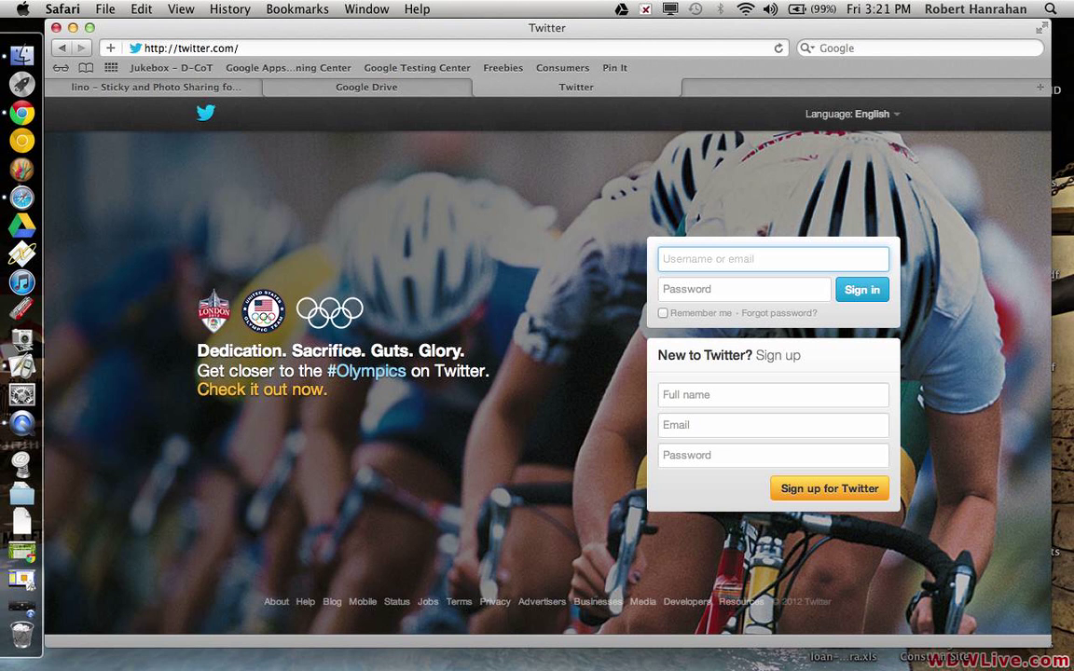
left_click(129, 84)
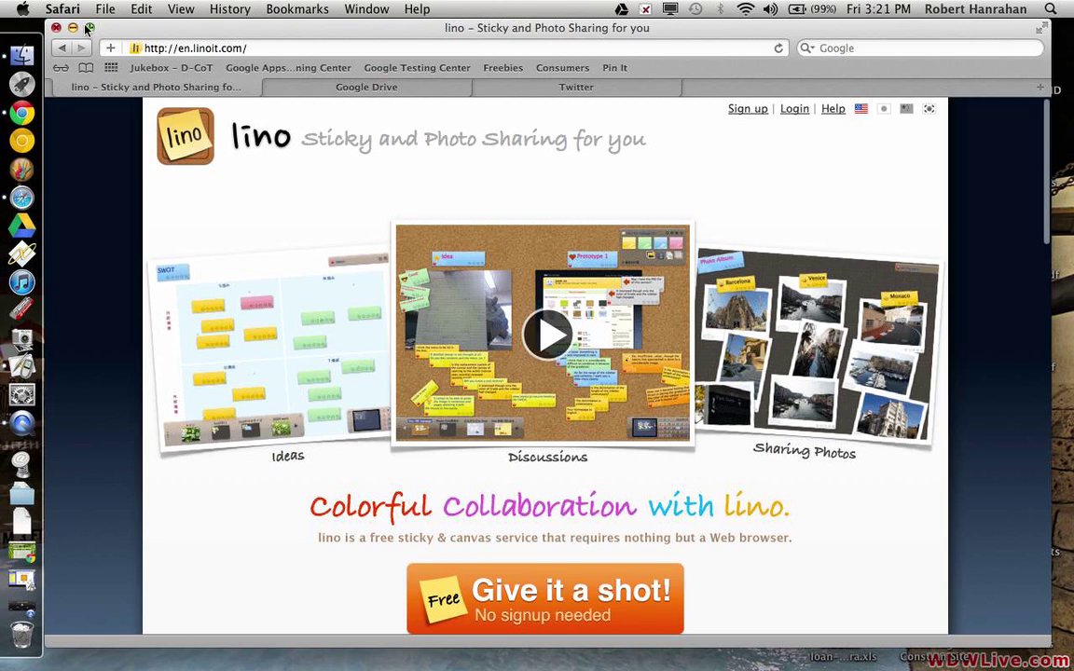
left_click(73, 28)
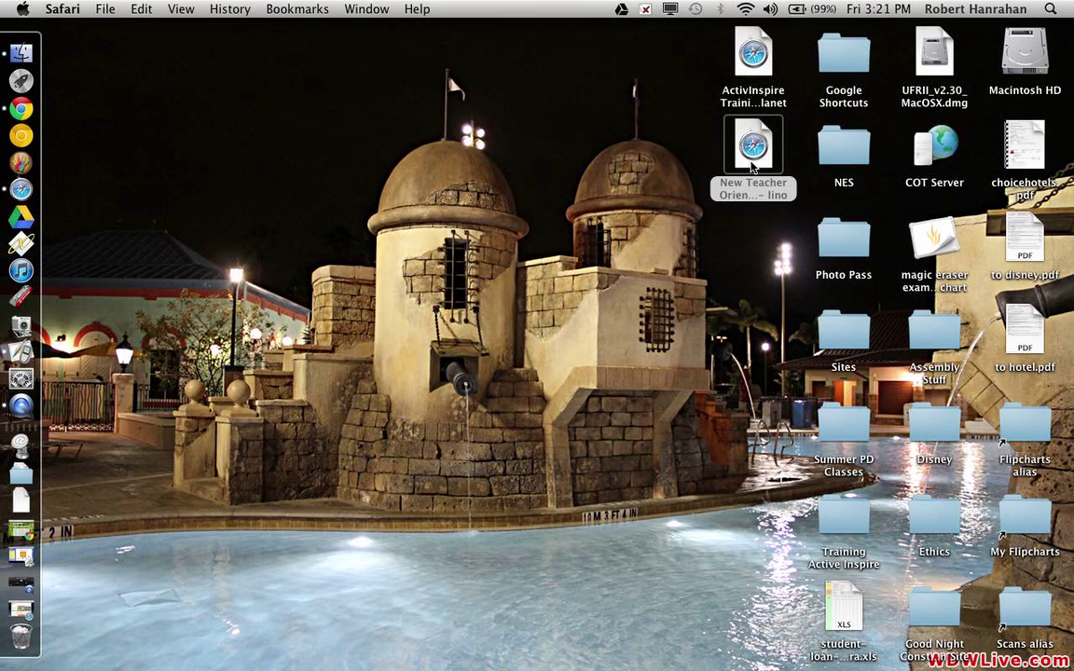
Open the New Teacher Orientation canvas shortcut and save its address to the desktop.
left_click(752, 166)
double_click(753, 166)
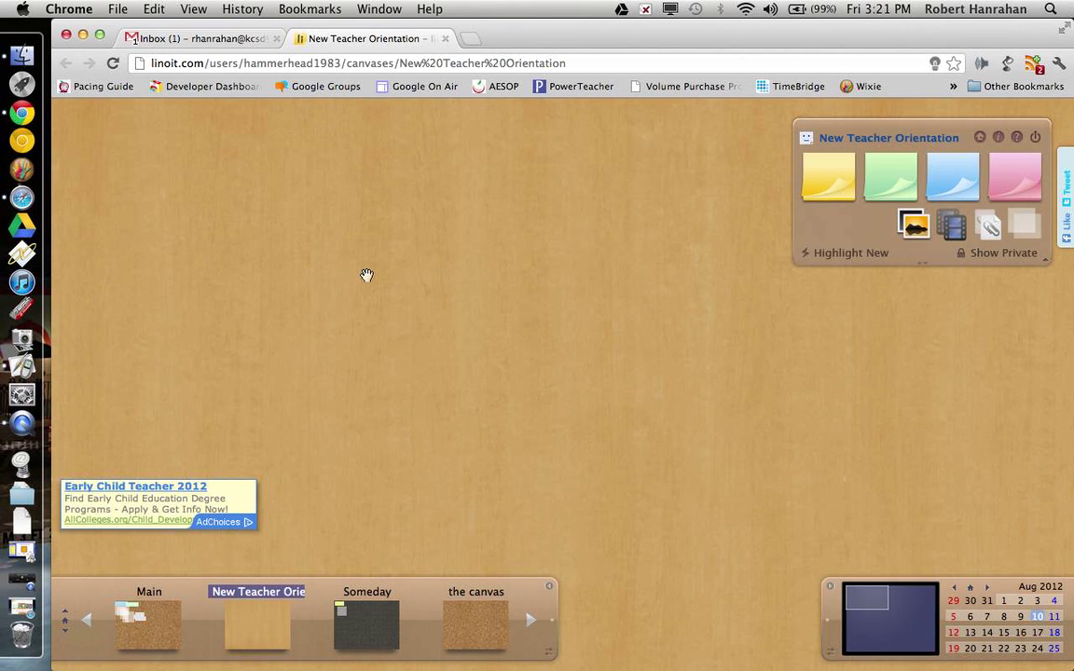
left_click_drag(140, 62, 772, 92)
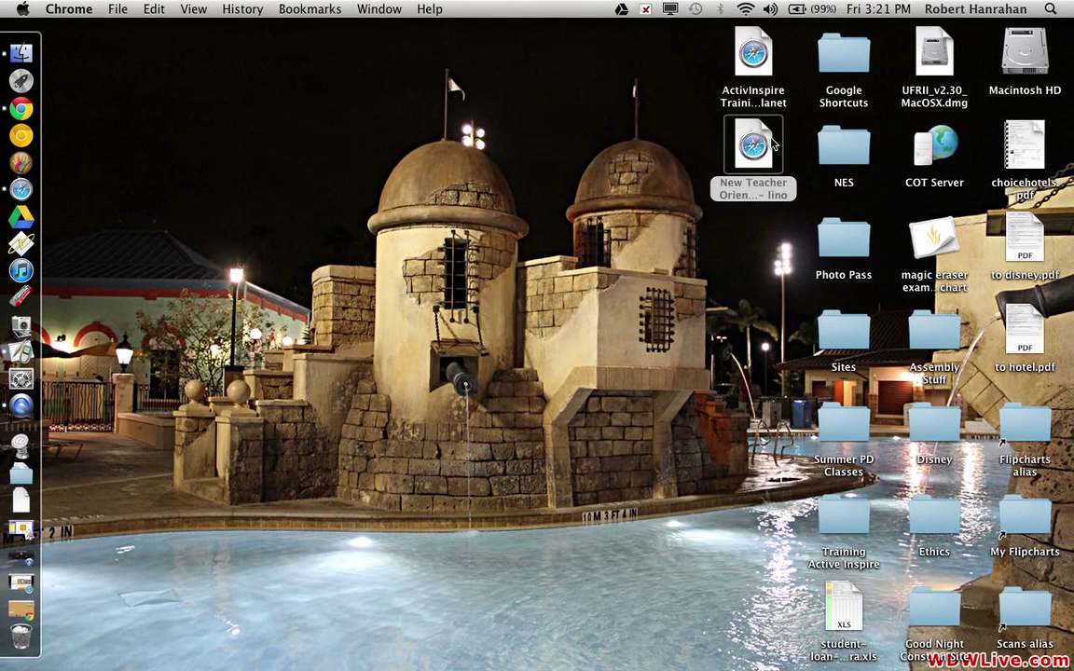
Open the new desktop canvas shortcut in Safari with Open With.
right_click(772, 140)
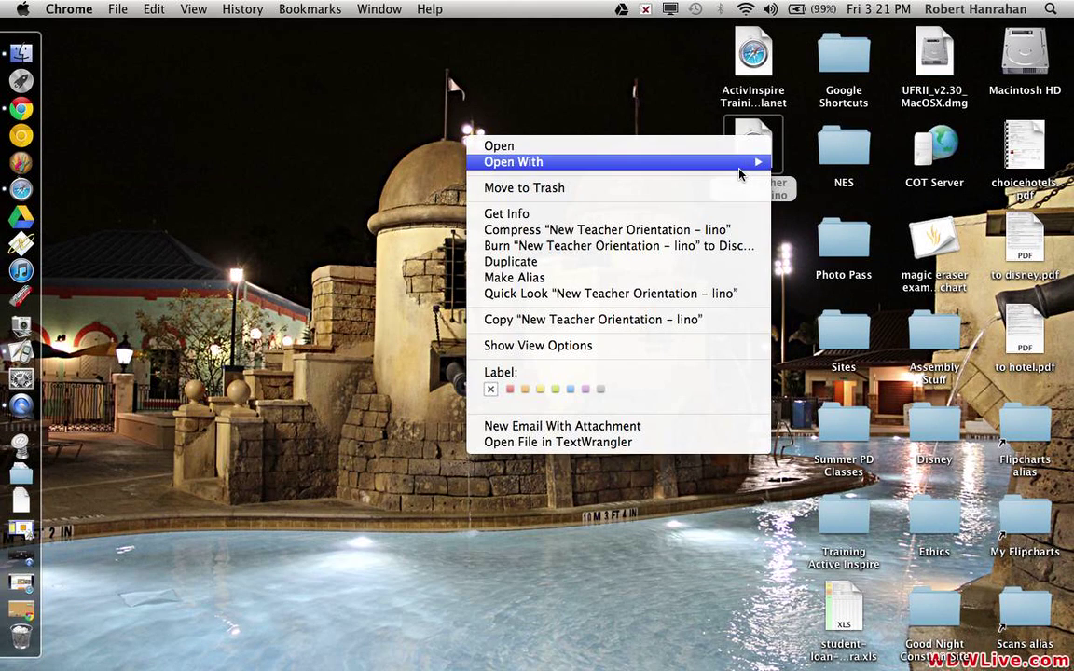
mouse_move(739, 175)
left_click(793, 161)
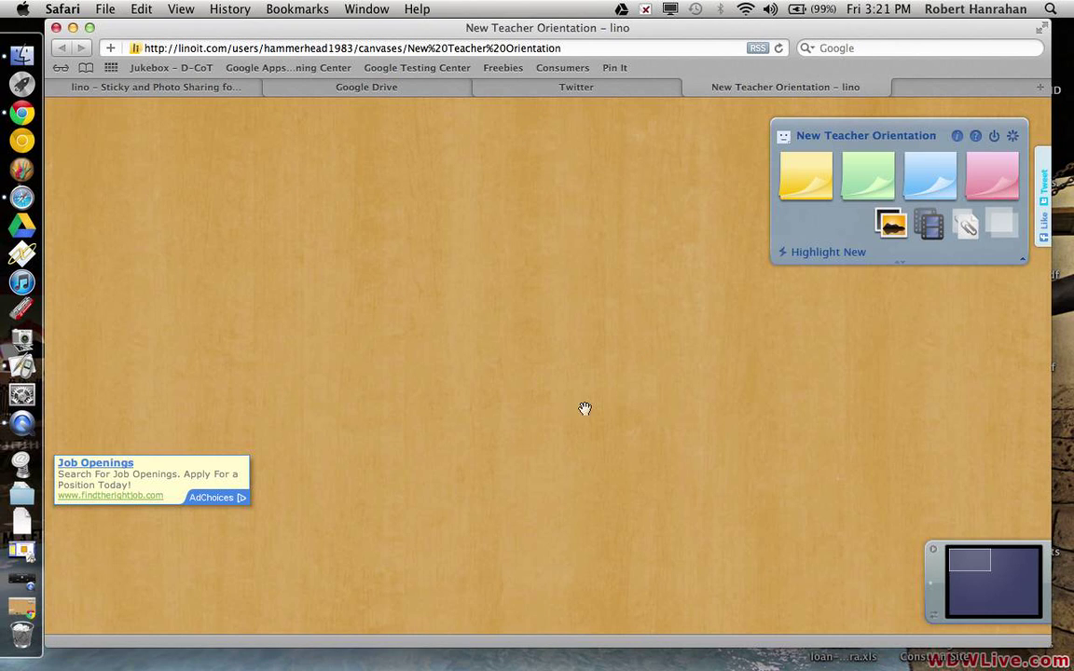
Post an orange sticky reading 'I thought the most important character from the book was Atticus Finch.'.
left_click_drag(807, 180, 129, 154)
type("I thought the most i")
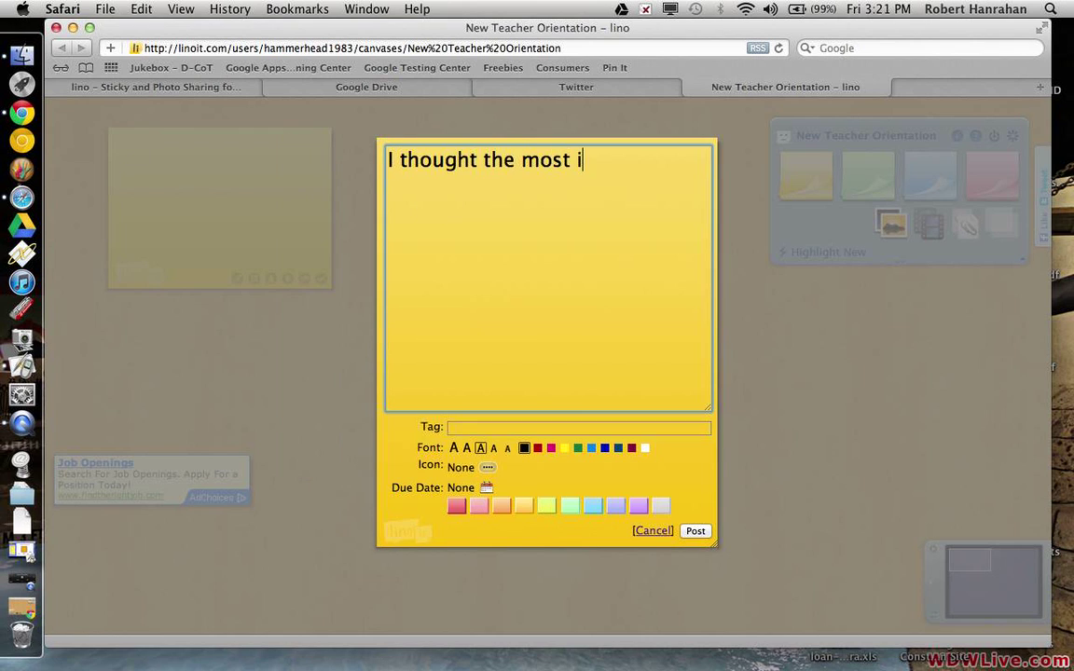
type("mportant cha")
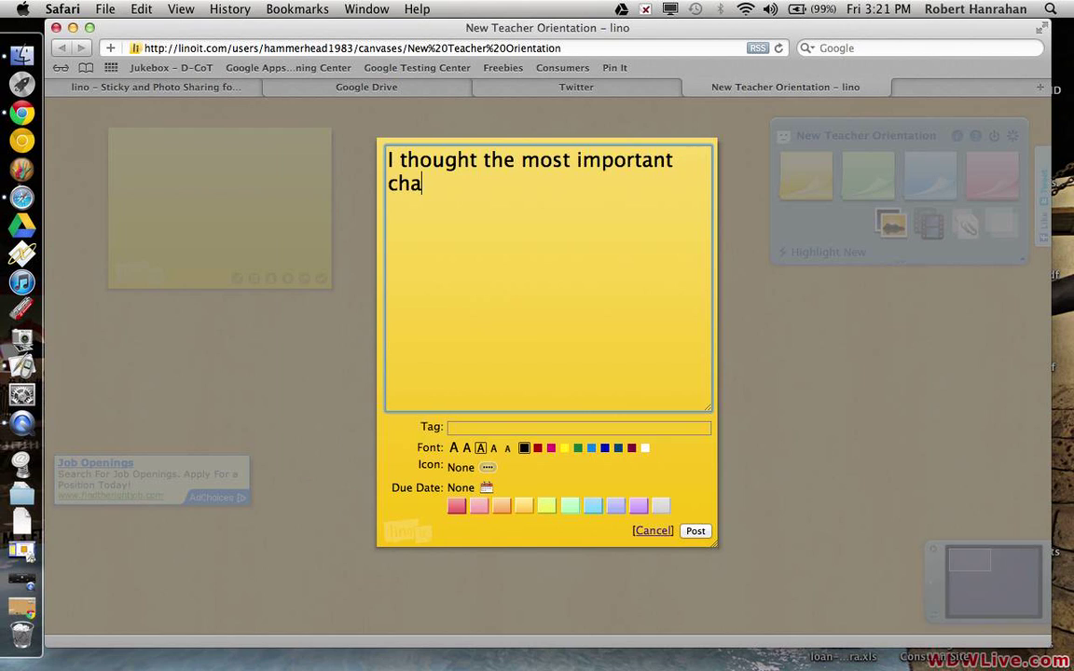
type("racter from the book we")
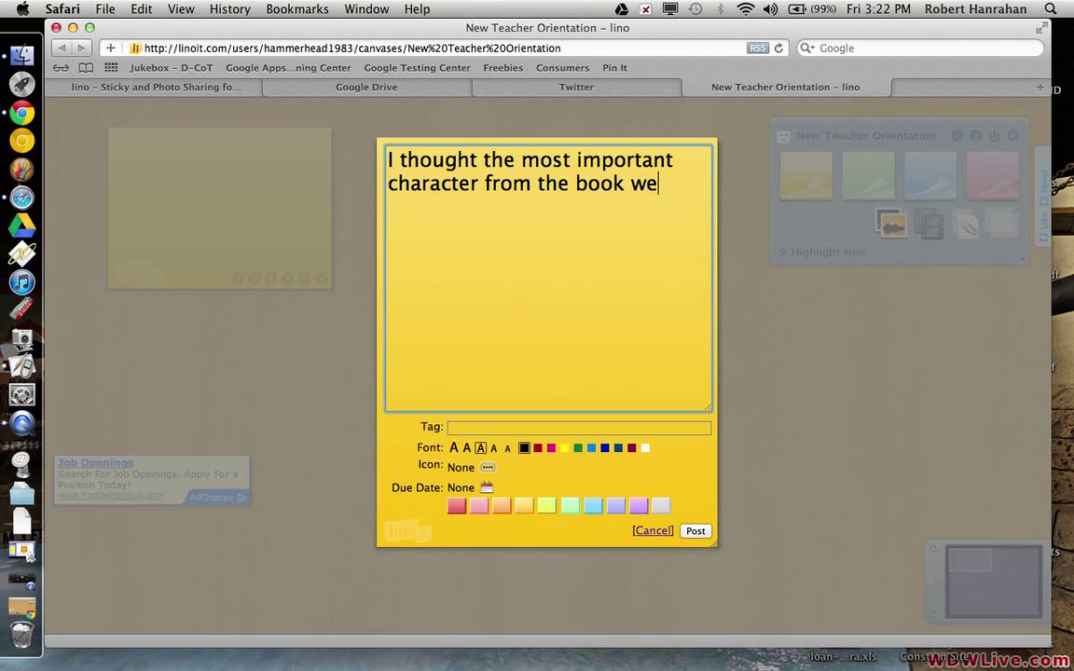
key("BackSpace")
type("as Atticu")
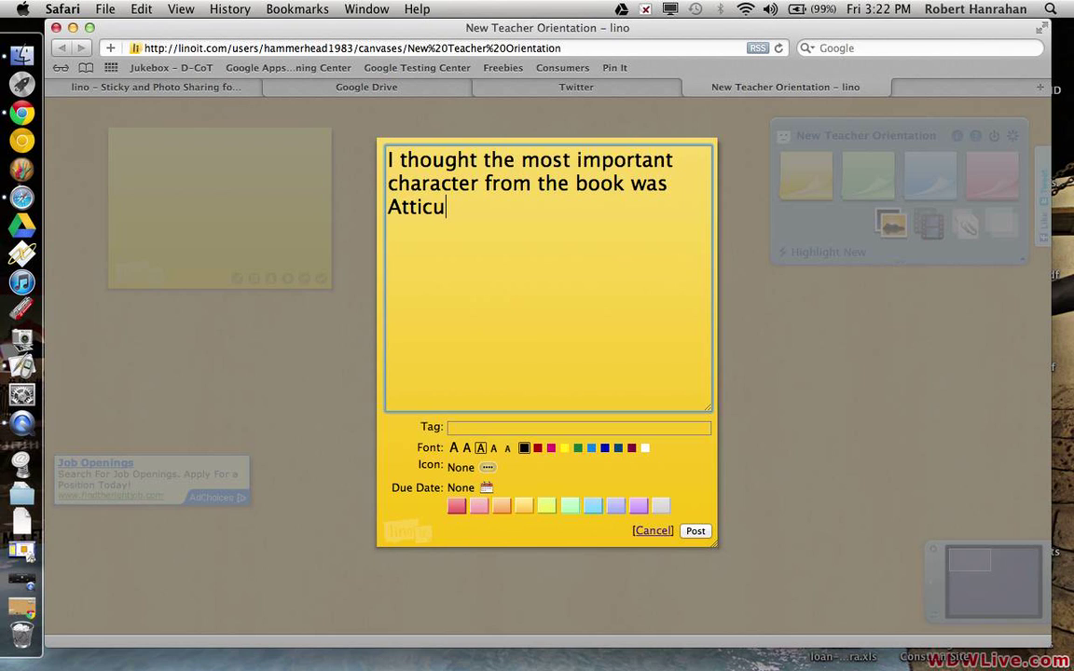
type("s Finch.")
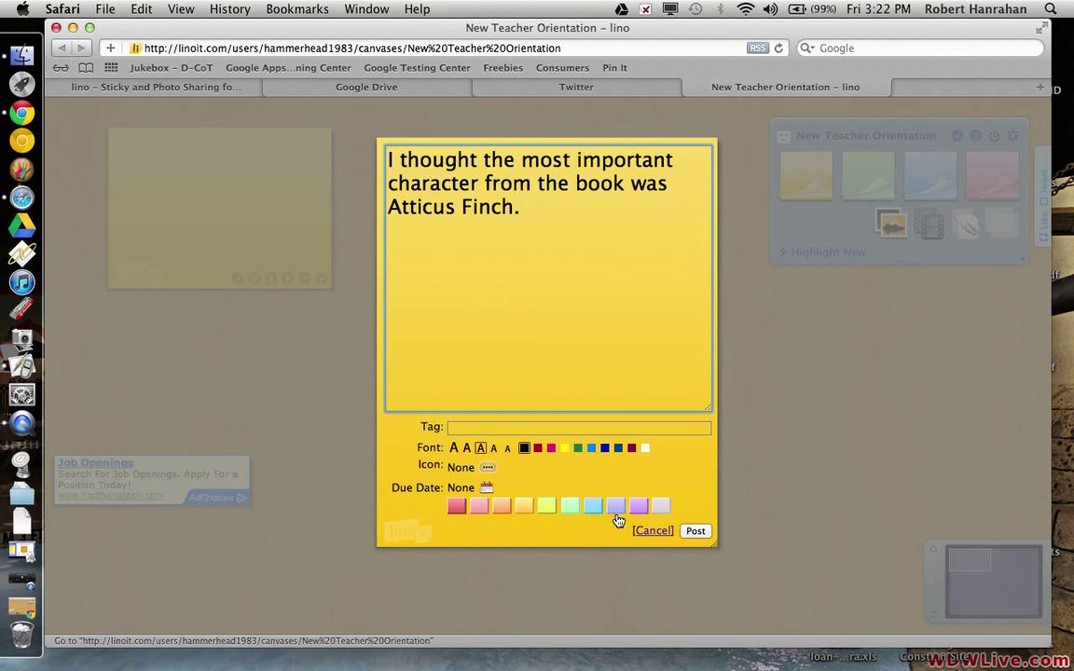
left_click(505, 511)
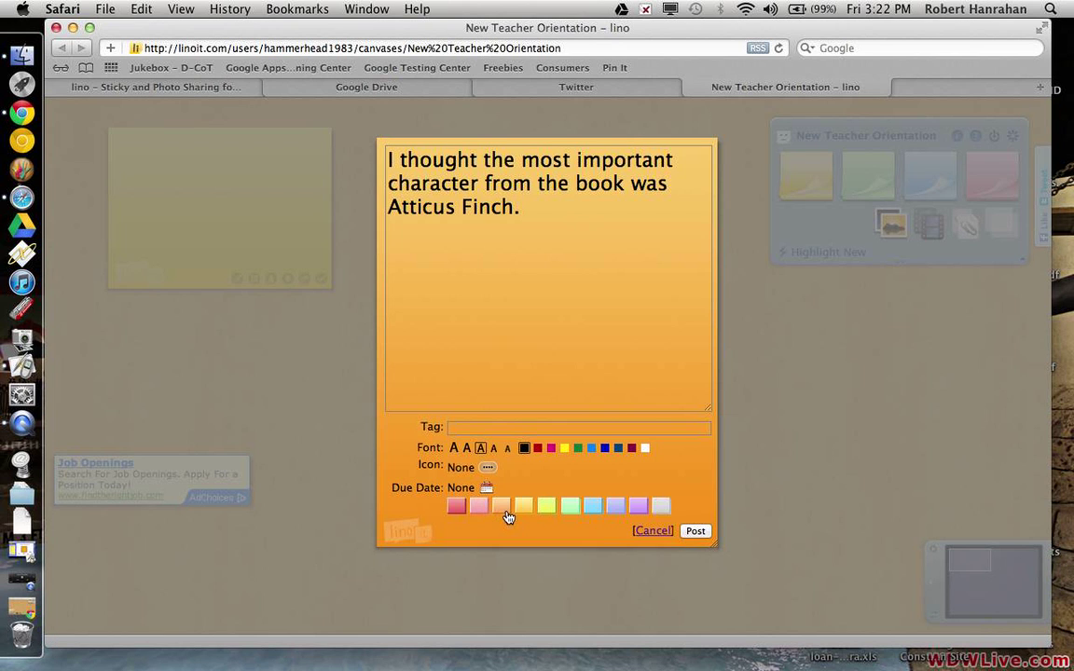
left_click(702, 539)
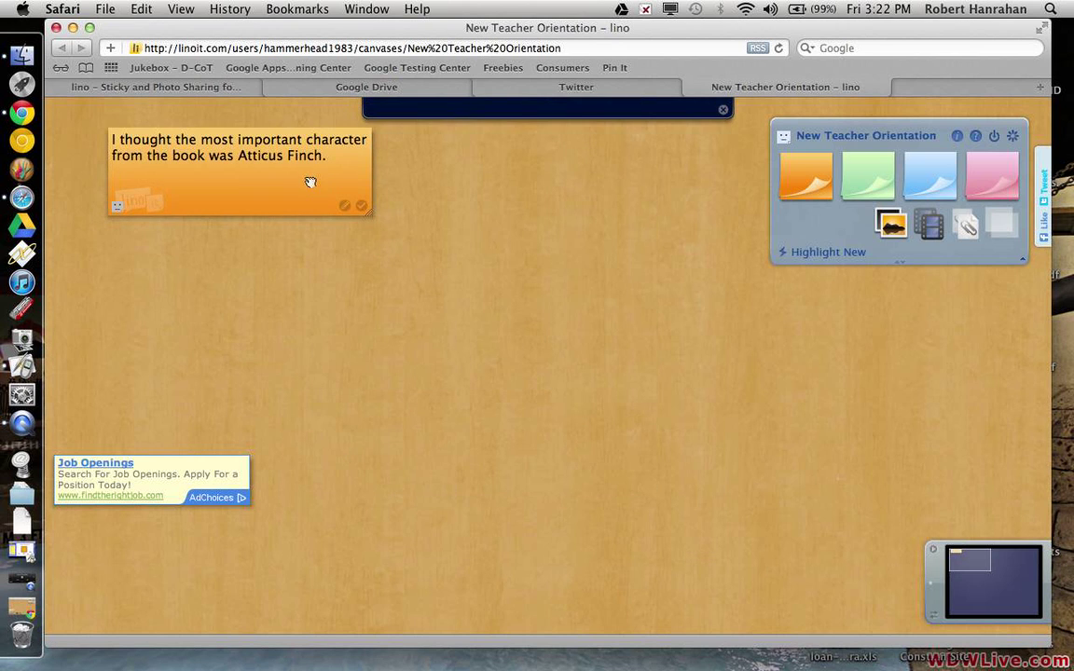
Move the orange Atticus Finch note to the top-left corner and cancel the video option.
left_click_drag(309, 181, 269, 165)
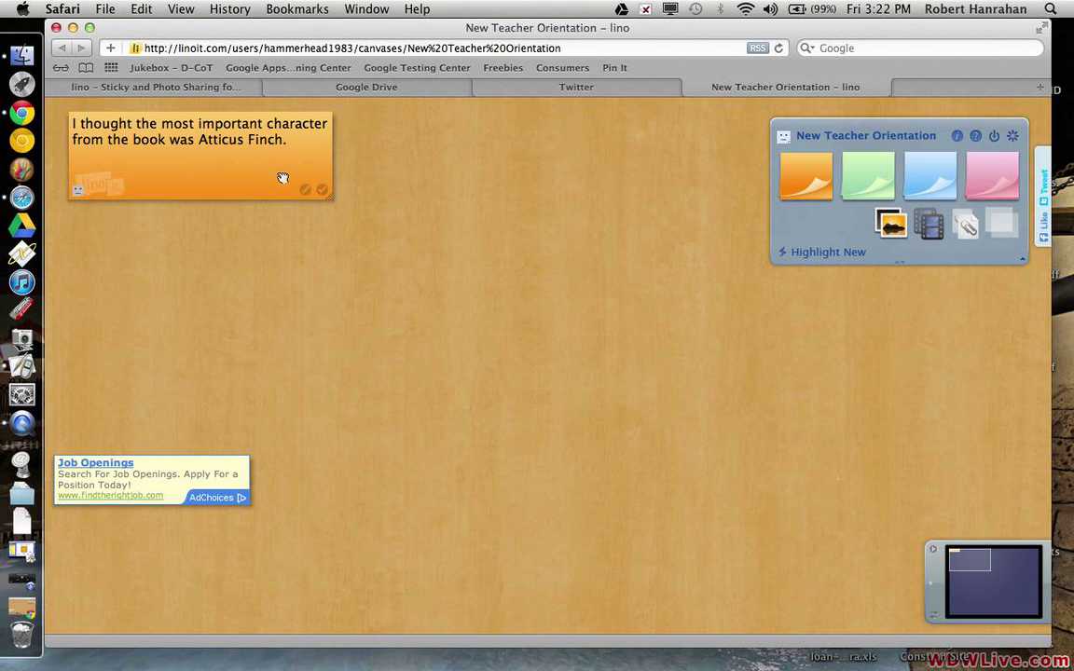
left_click(929, 226)
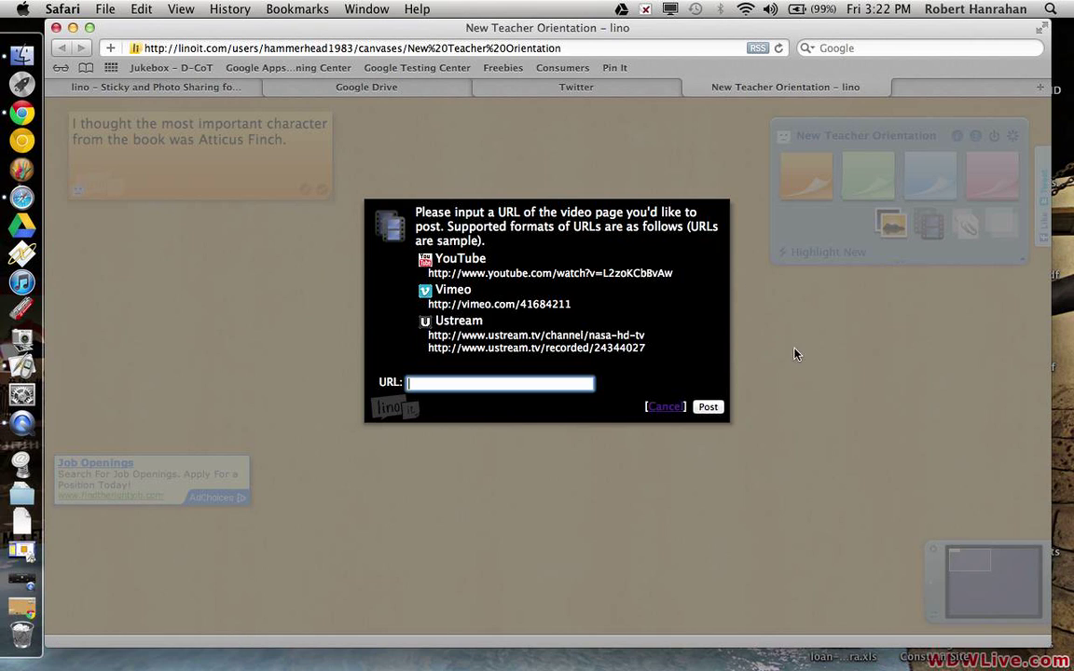
left_click(664, 407)
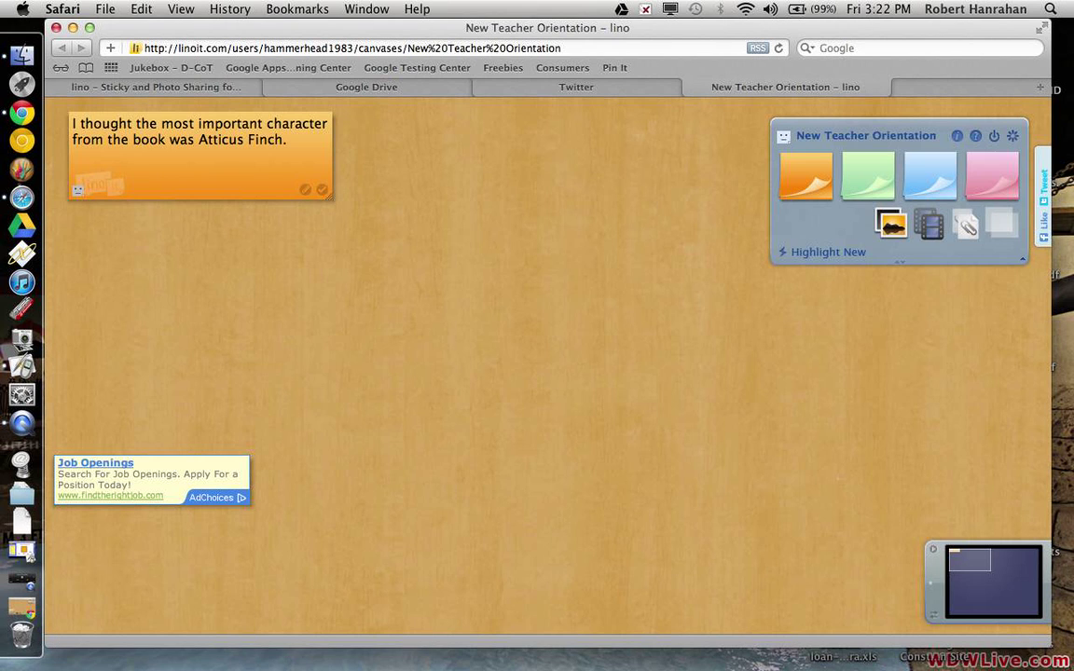
mouse_move(1044, 186)
Post a green sticky reading 'My favorite part of TKAMB was when Atticus shot the dog.'.
left_click(843, 180)
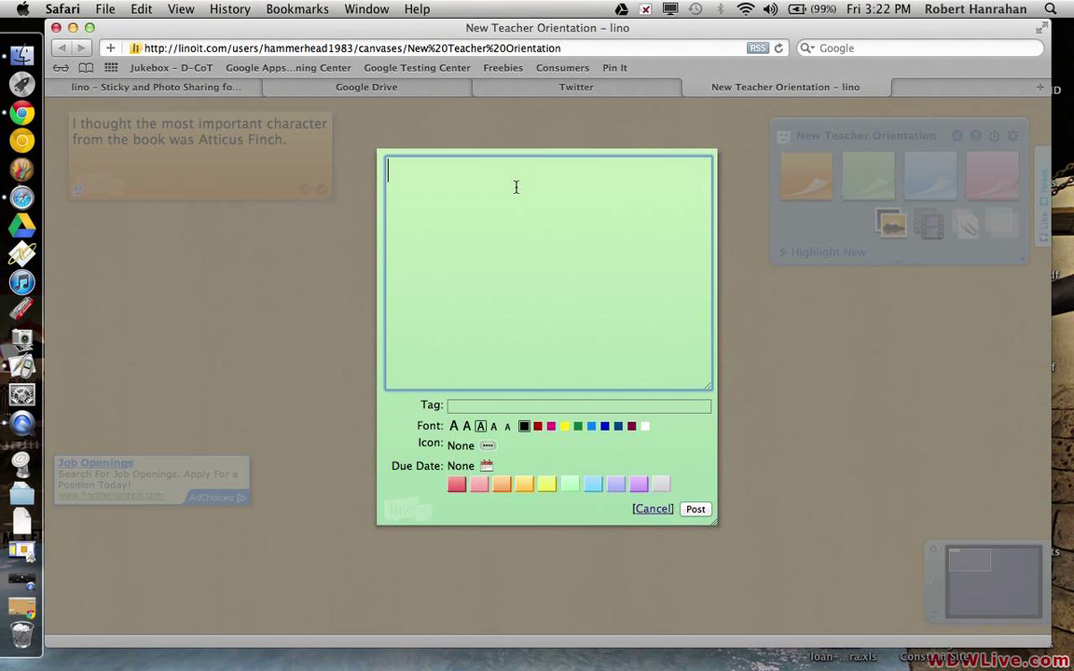
type("My favorite part of TKAM")
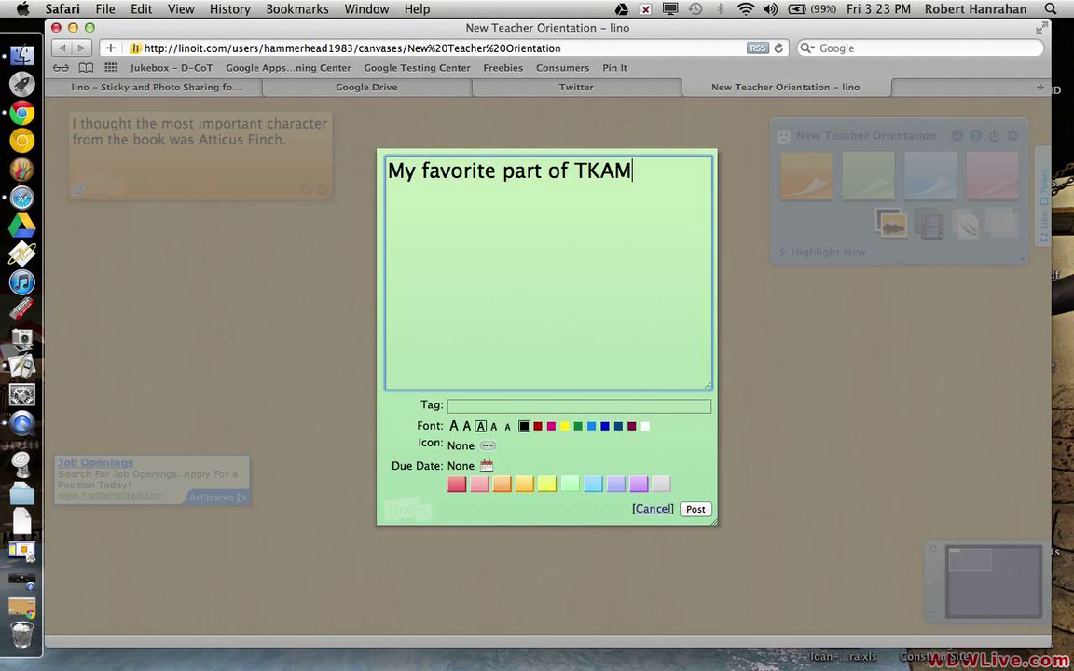
type("B was when Atticus shot the dog.")
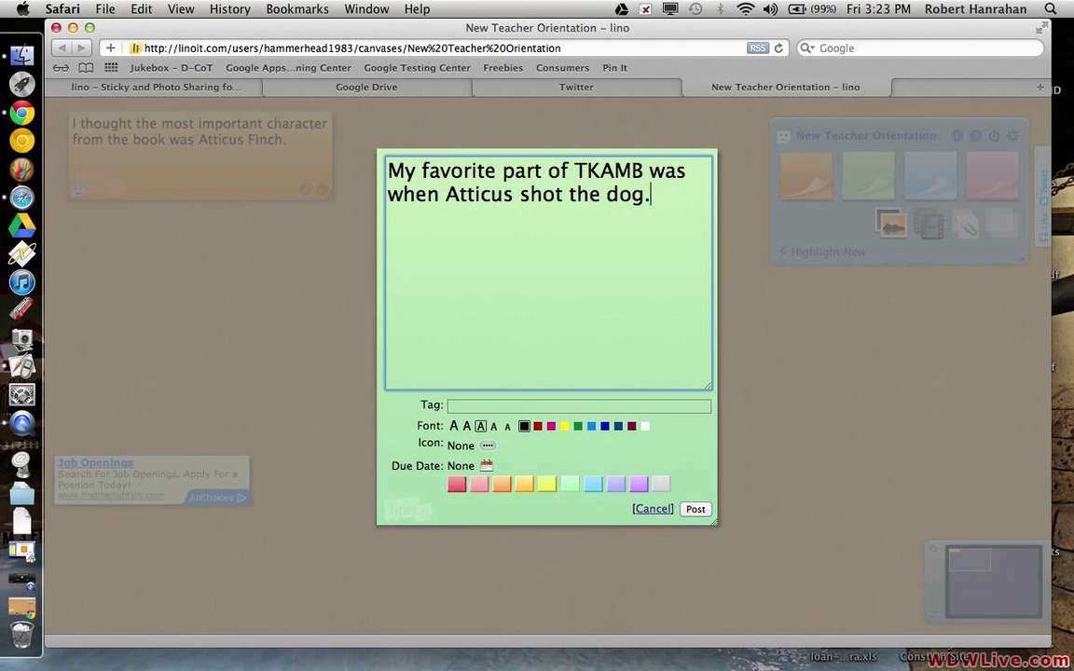
left_click(696, 510)
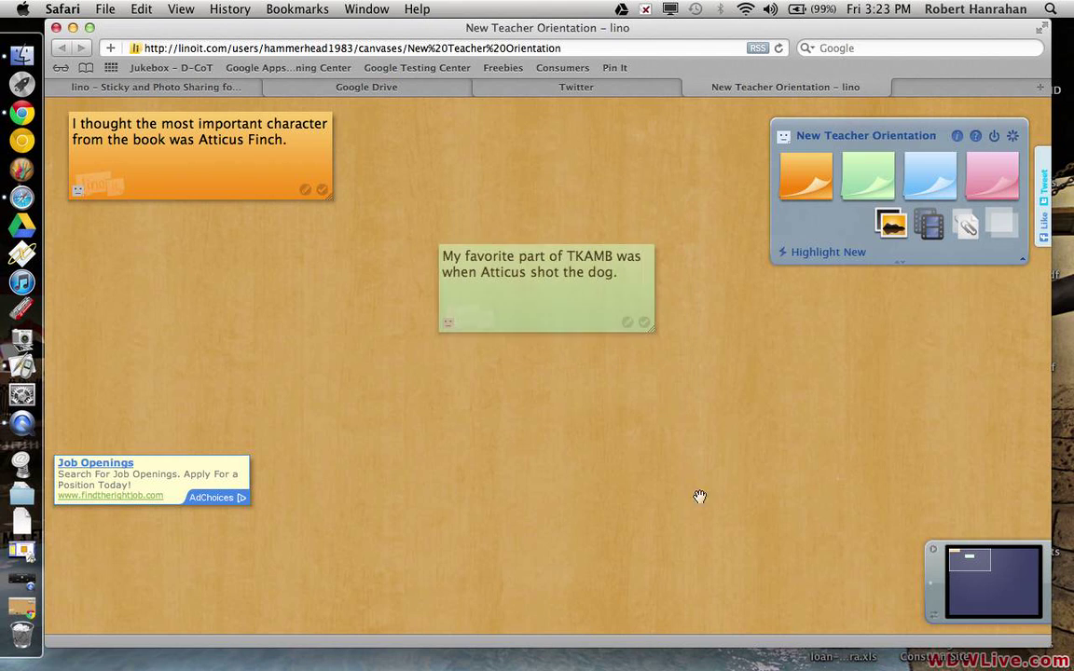
Select 'My favorite part of' in the green note, then minimize the Safari canvas window.
left_click_drag(569, 256, 440, 244)
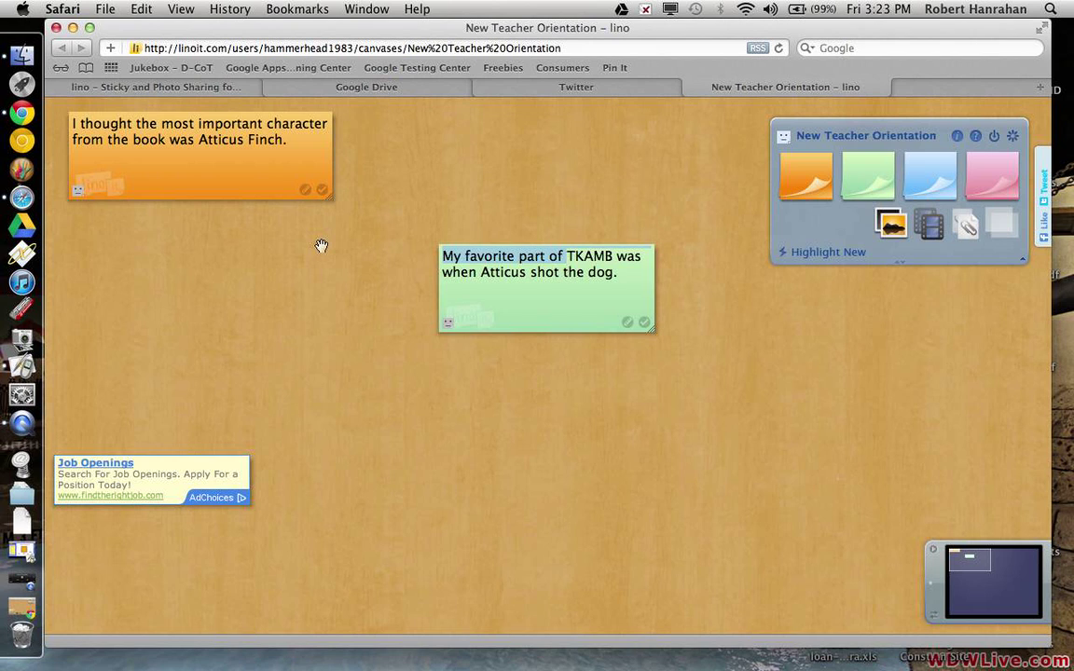
scroll(494, 186, "down", 1)
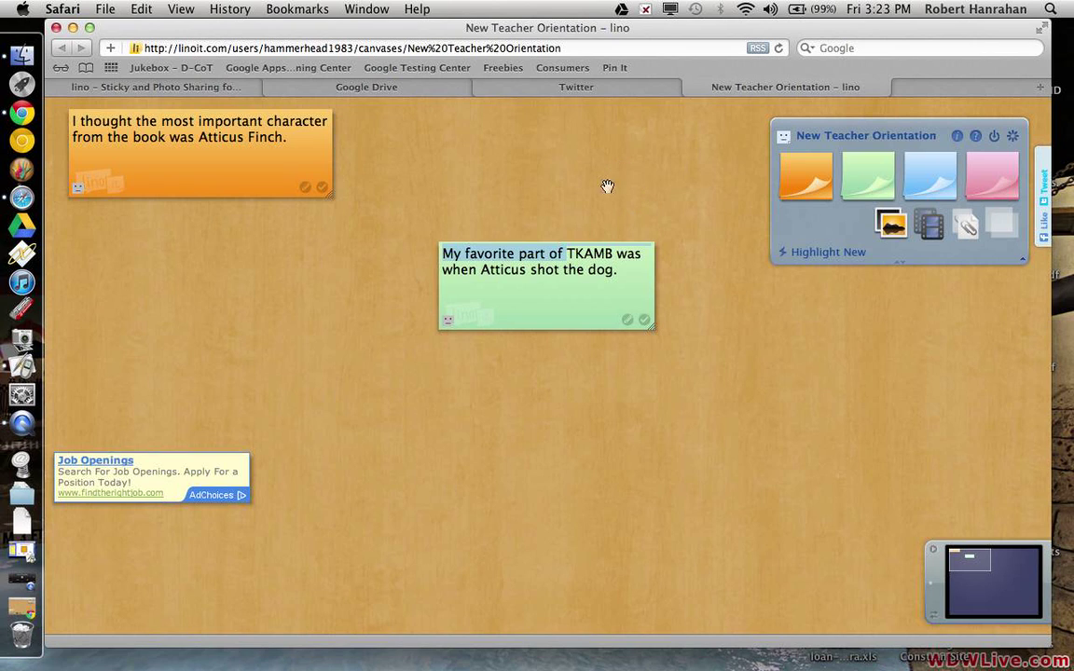
left_click(73, 28)
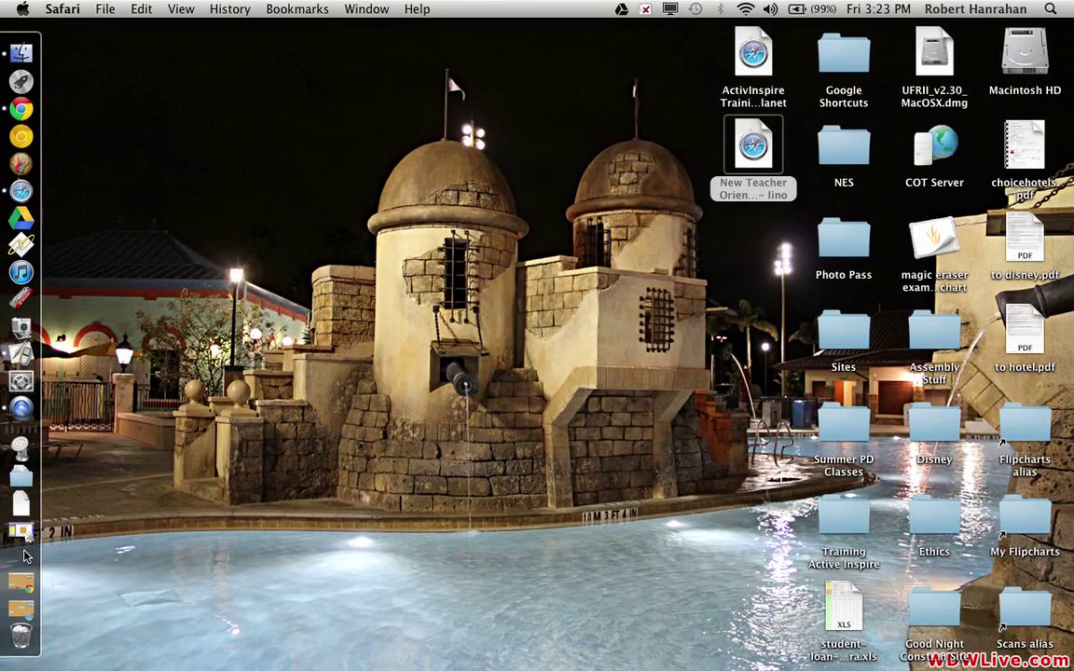